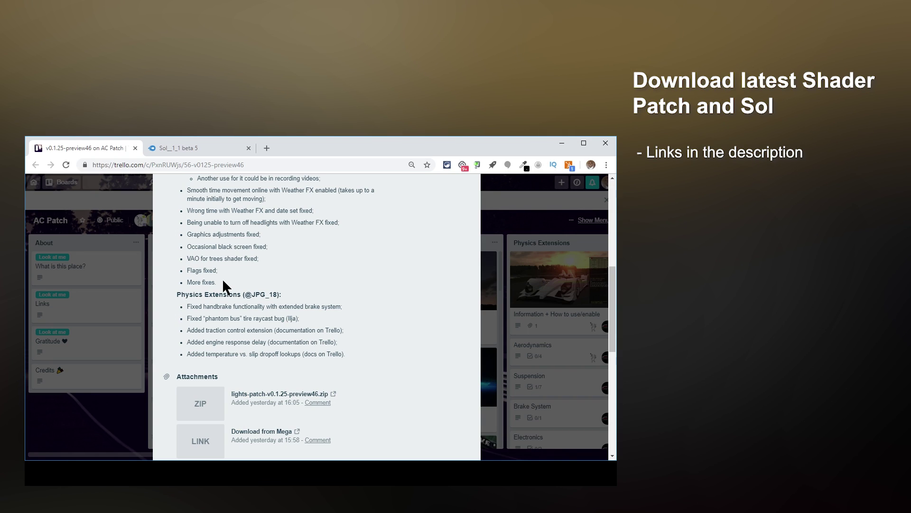
Save lights-patch-v0.1.25-preview46.zip and the MediaFire Sol 1.1 beta 5 zip into Downloads
scroll(222, 278, "down", 1)
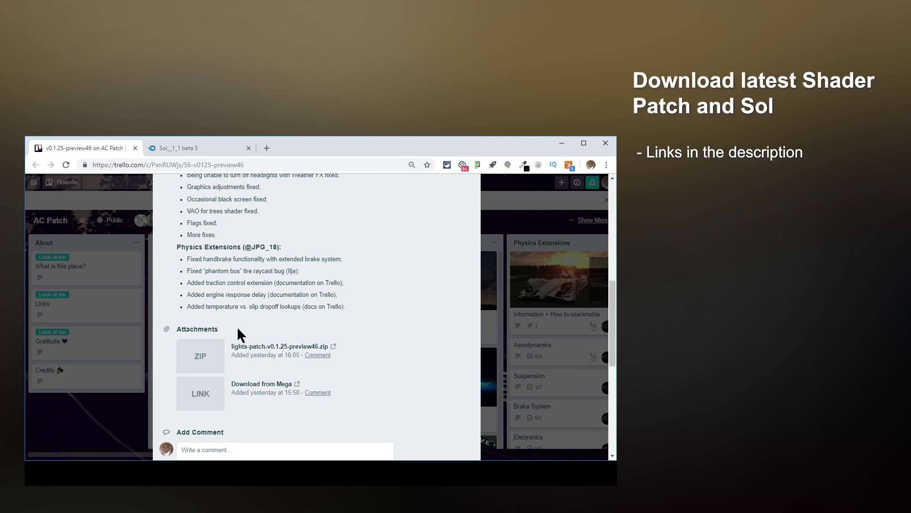
left_click(205, 354)
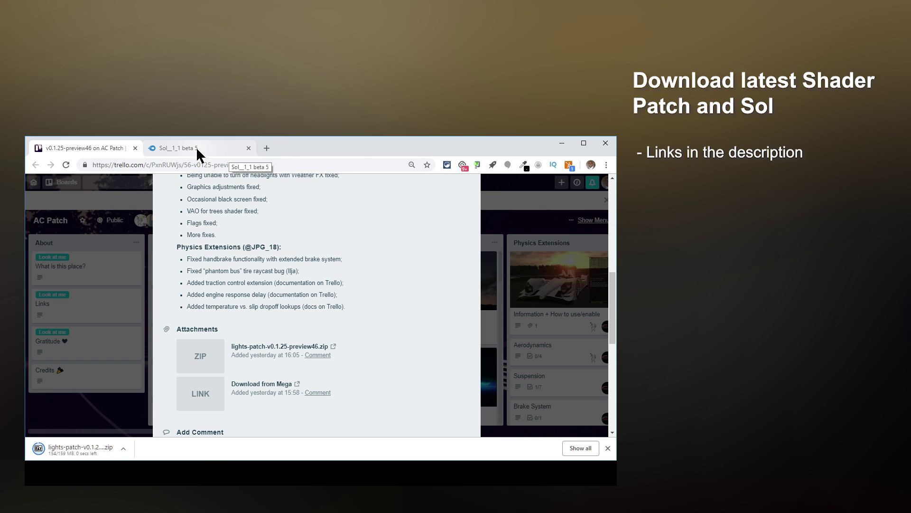
left_click(195, 147)
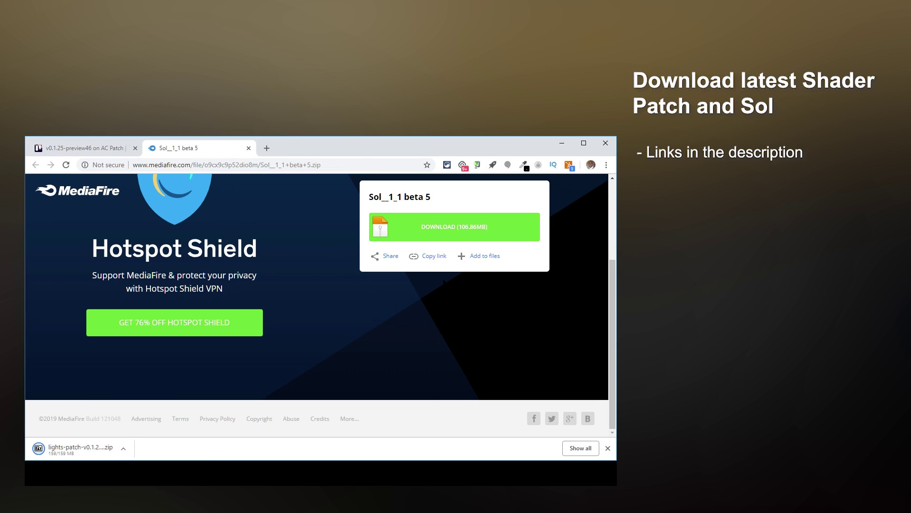
left_click(507, 225)
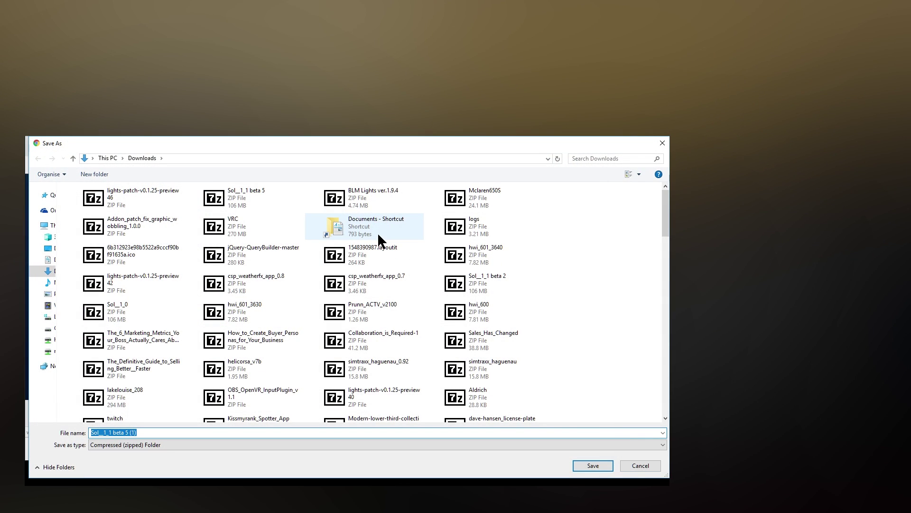
key("Return")
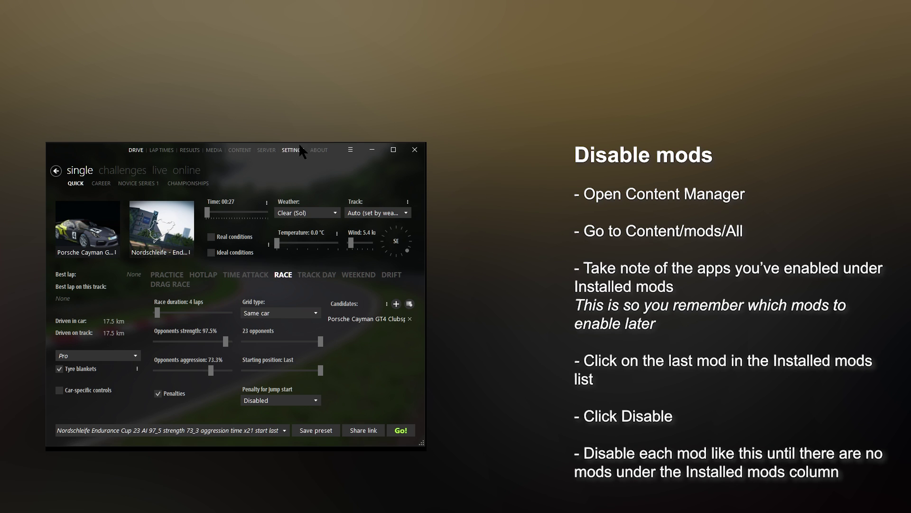
Disable Wet Mod, Real Billboards & Stuff 1.13 and Shaders Lights Patch on the Mods page
left_click(239, 150)
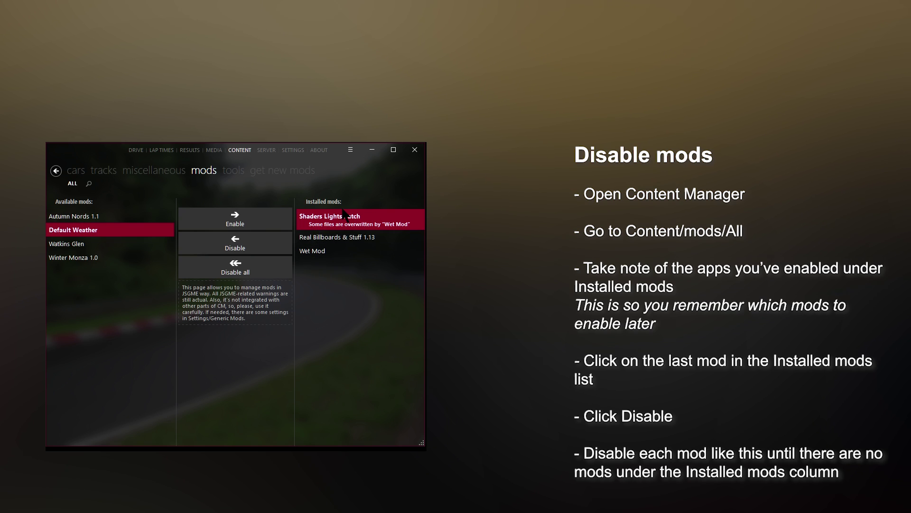
left_click(318, 251)
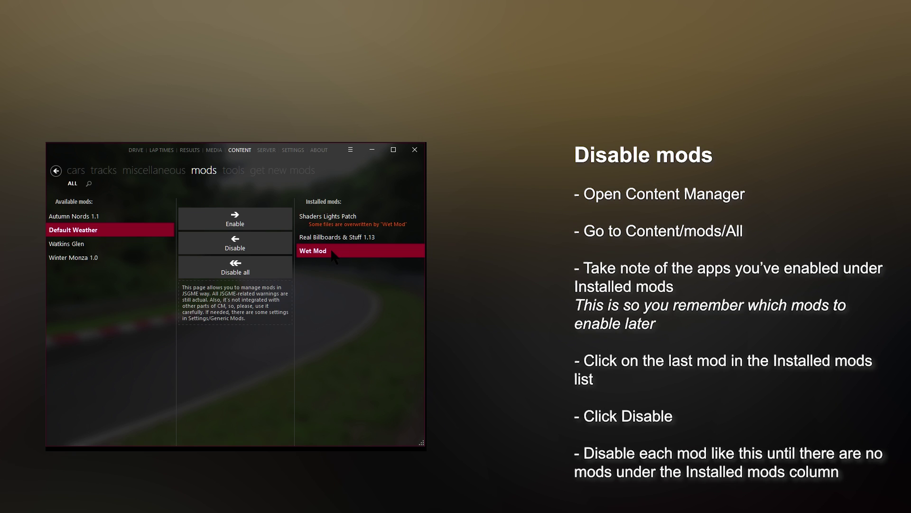
left_click(242, 247)
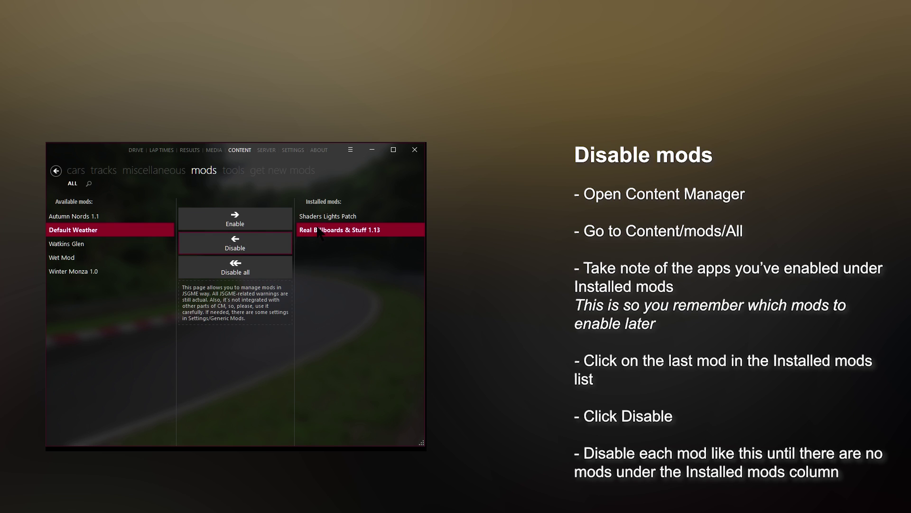
left_click(264, 241)
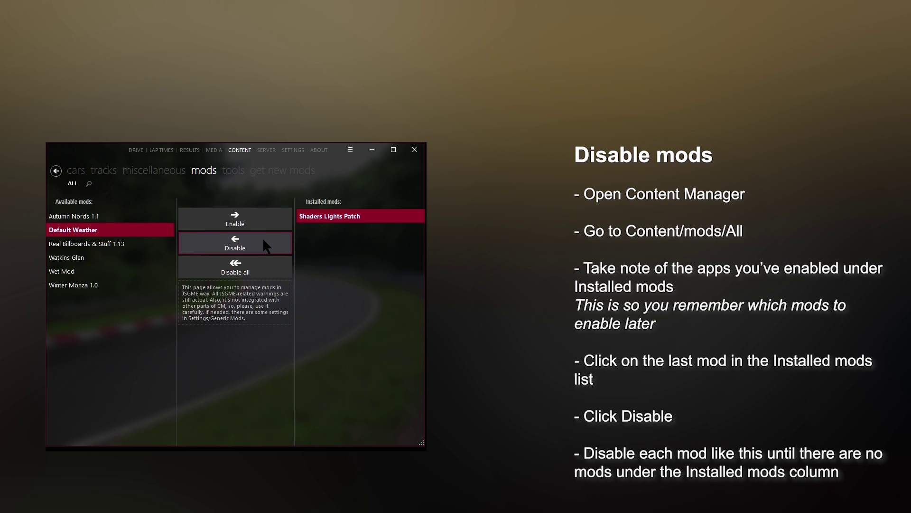
left_click(263, 240)
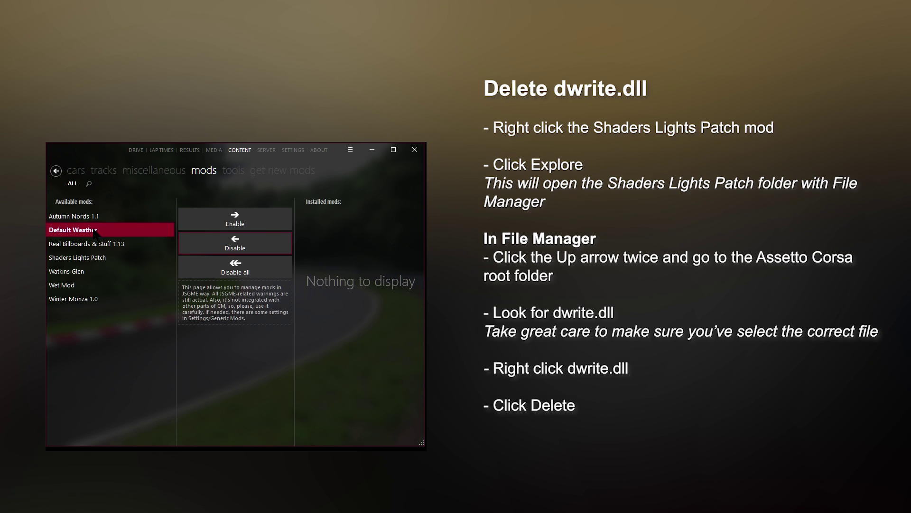
Explore the Shaders Lights Patch folder, go up to the assettocorsa root and delete dwrite.dll
right_click(97, 257)
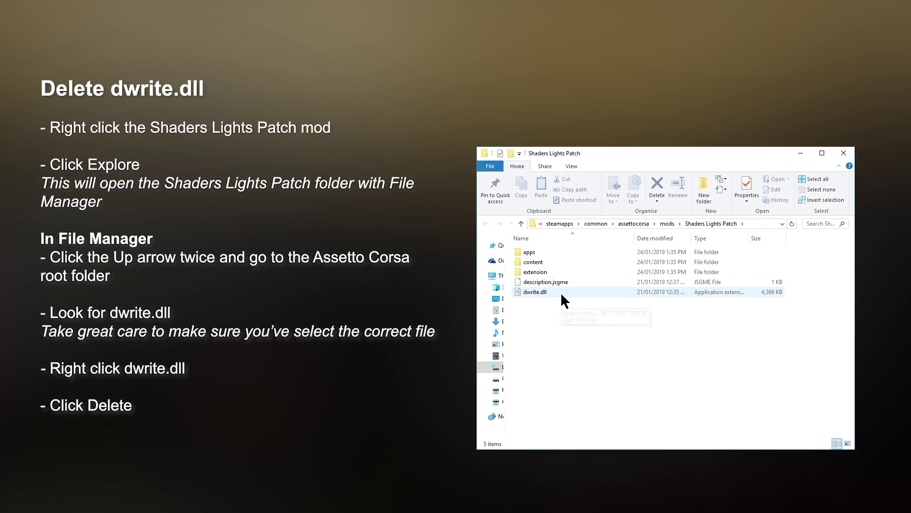
left_click(521, 224)
left_click(520, 224)
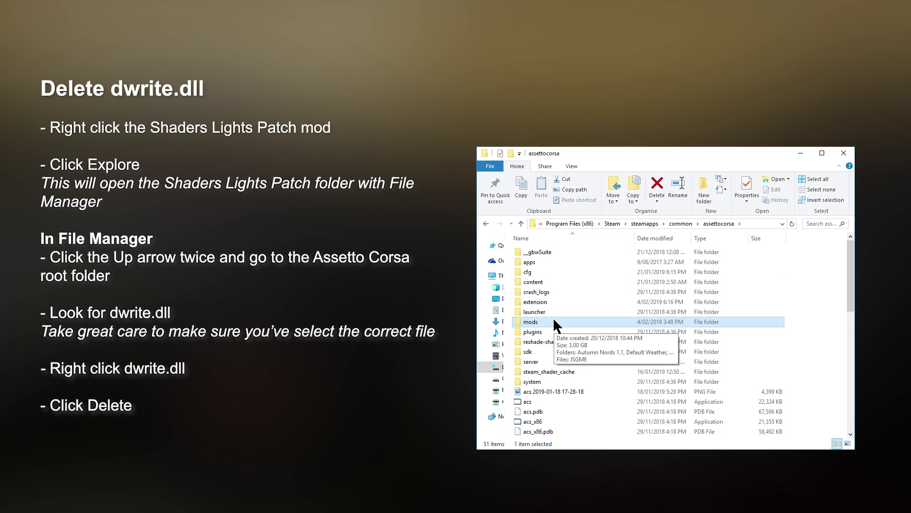
scroll(555, 319, "down", 6)
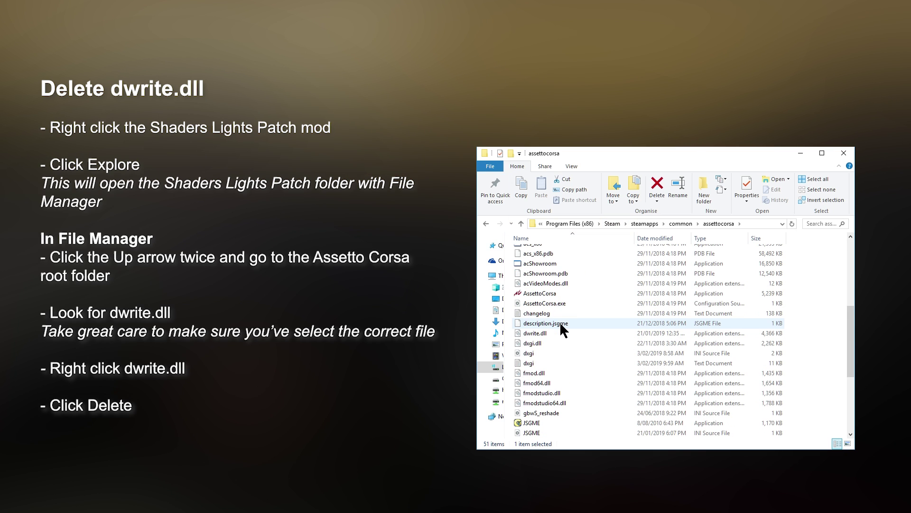
left_click(535, 333)
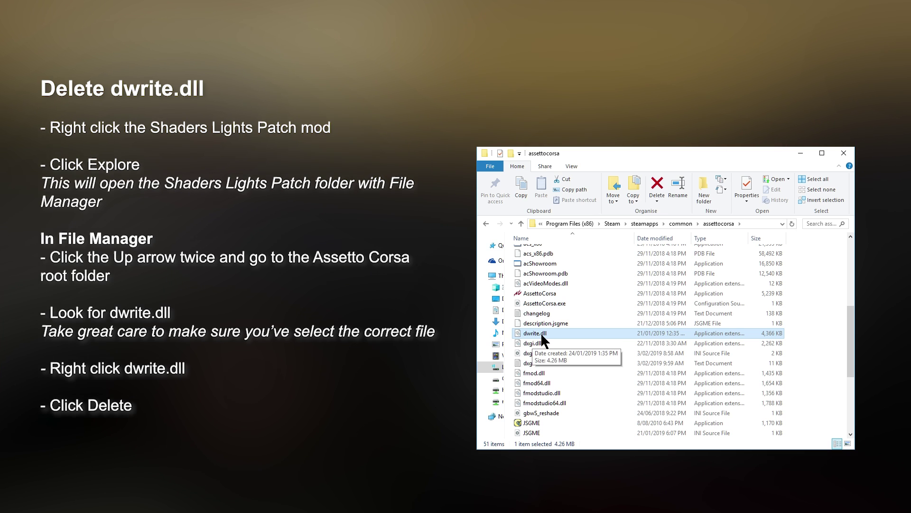
right_click(543, 336)
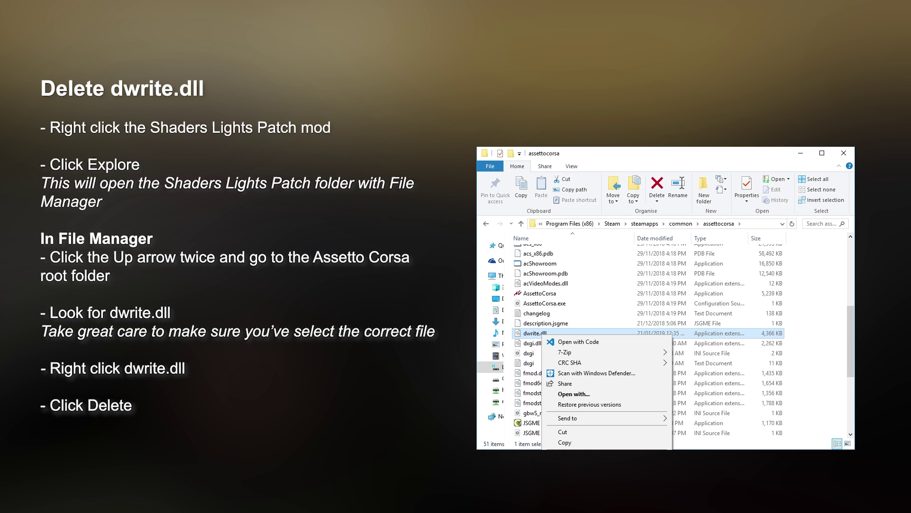
key("Delete")
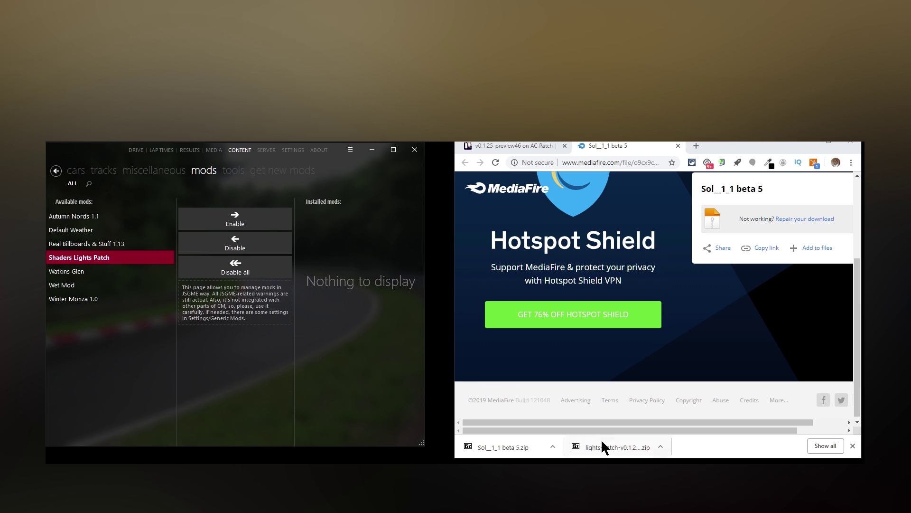
Drop the lights-patch preview46 zip onto Content Manager and install the shaders patch update
left_click_drag(613, 448, 404, 335)
left_click_drag(345, 321, 346, 321)
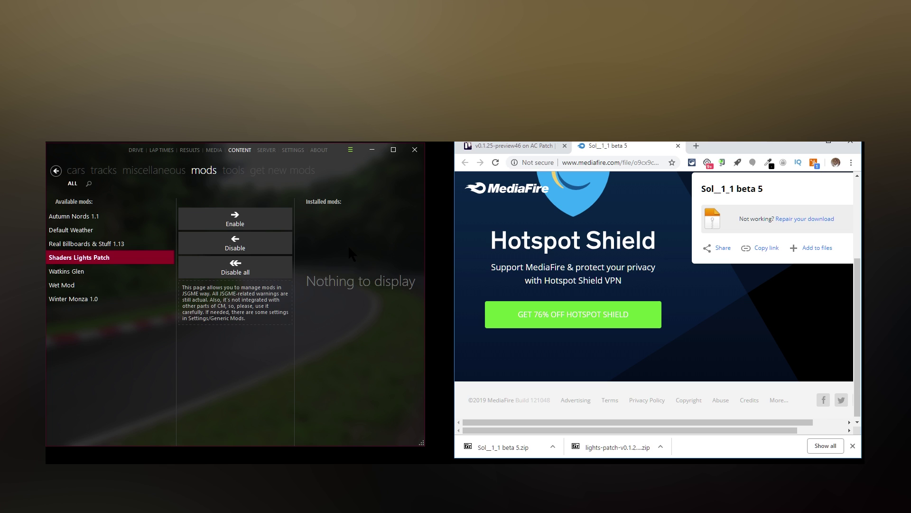
left_click(350, 148)
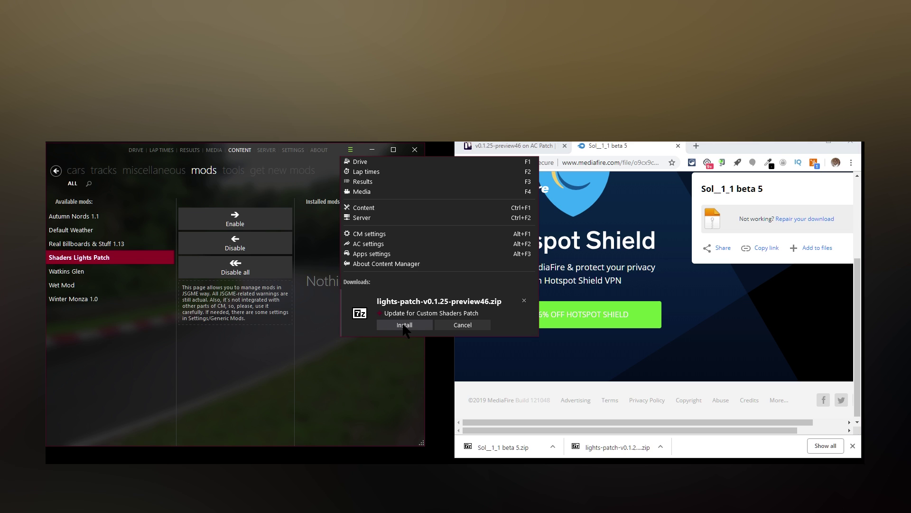
left_click(411, 327)
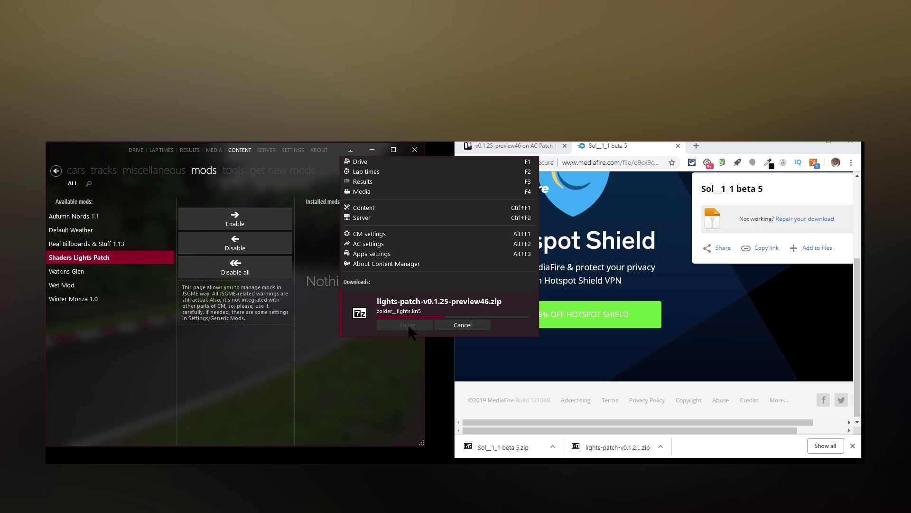
Drop the Sol 1.1 beta 5 zip onto Content Manager and install the package
left_click(523, 451)
left_click_drag(523, 449, 379, 337)
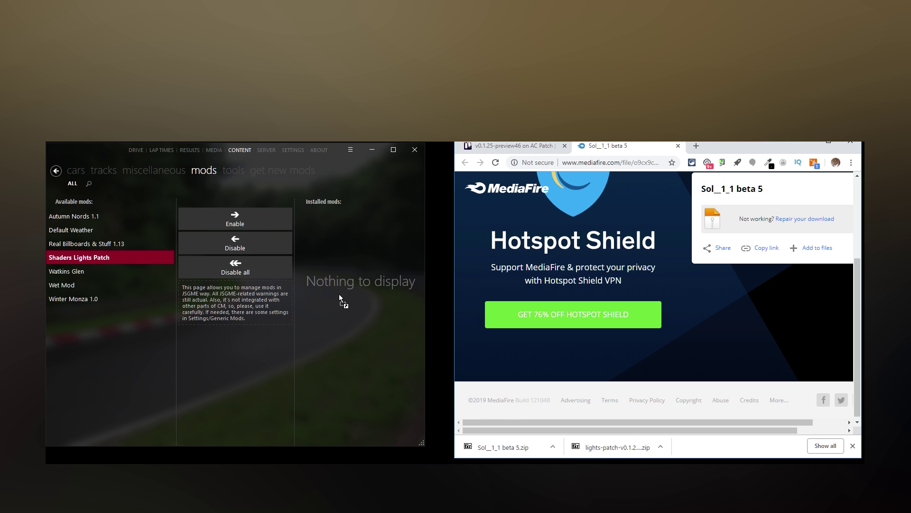
left_click(350, 150)
left_click(398, 326)
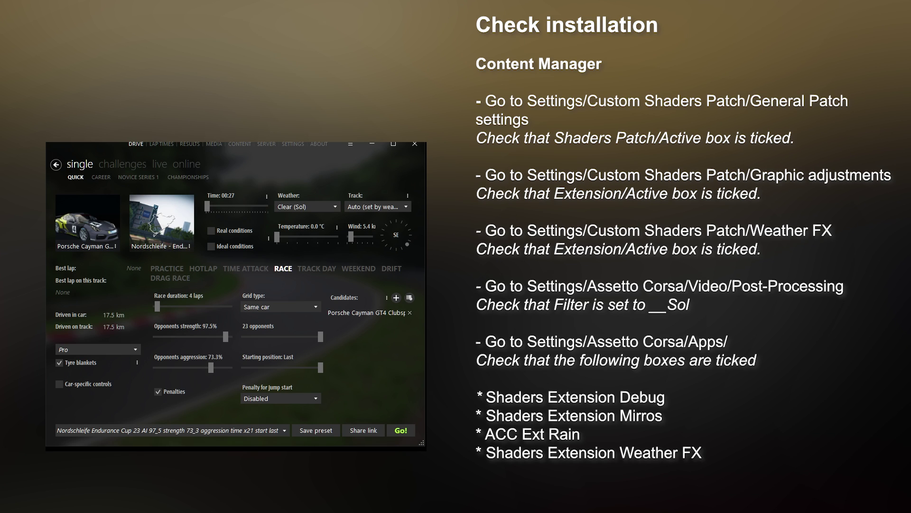
Verify General Patch, Graphic adjustments and Weather FX are active in CSP, then show Assetto Corsa video settings
left_click(293, 145)
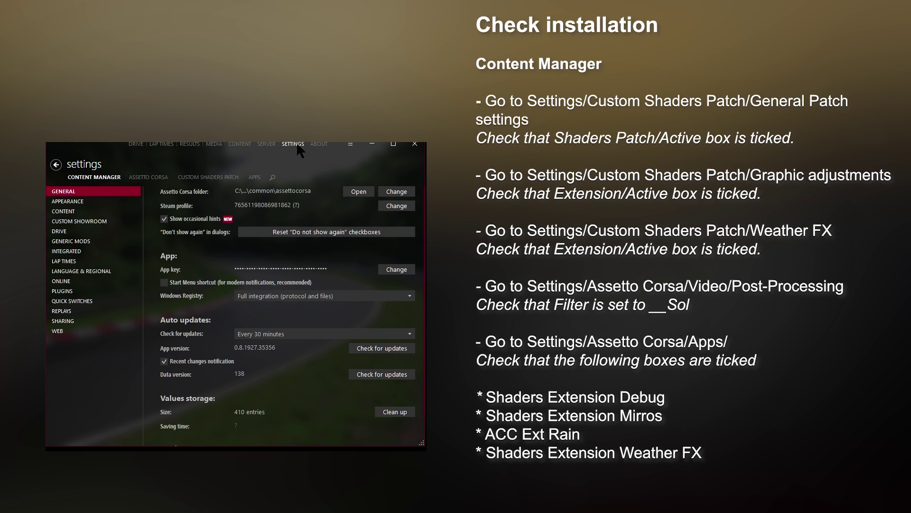
left_click(197, 178)
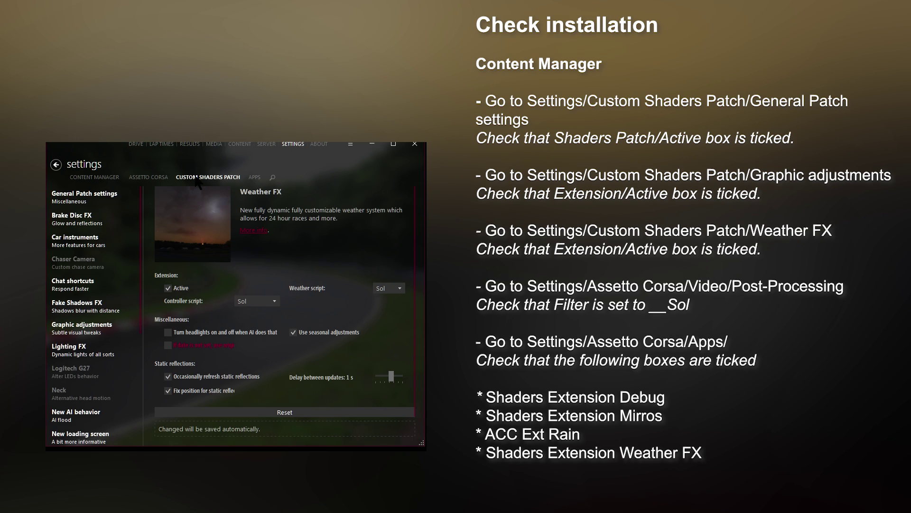
left_click(83, 198)
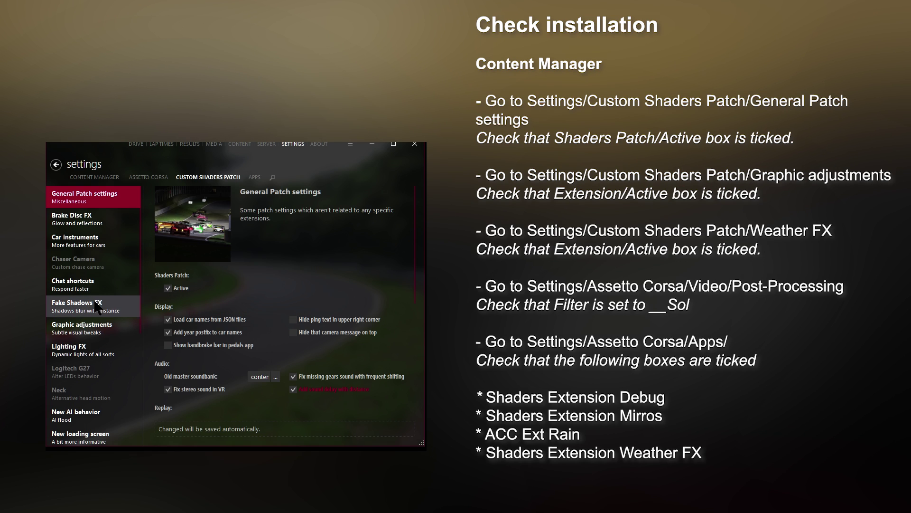
left_click(98, 329)
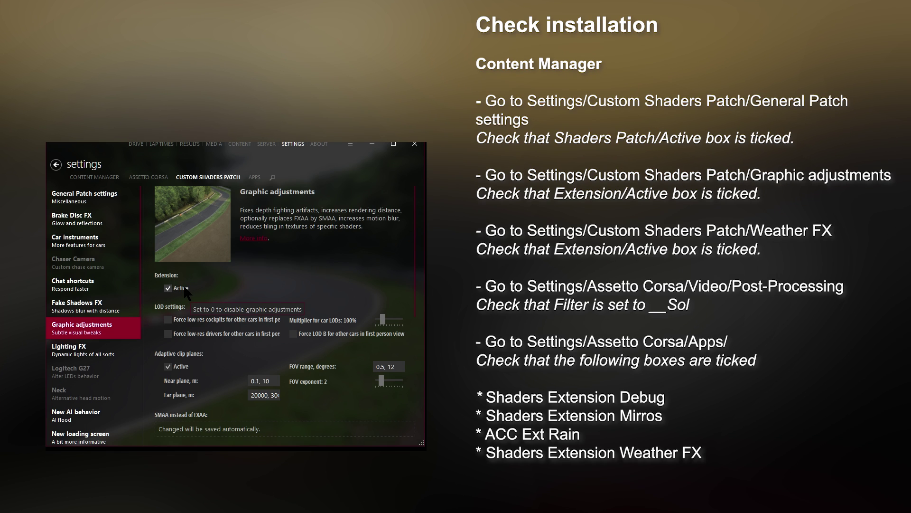
scroll(62, 330, "down", 3)
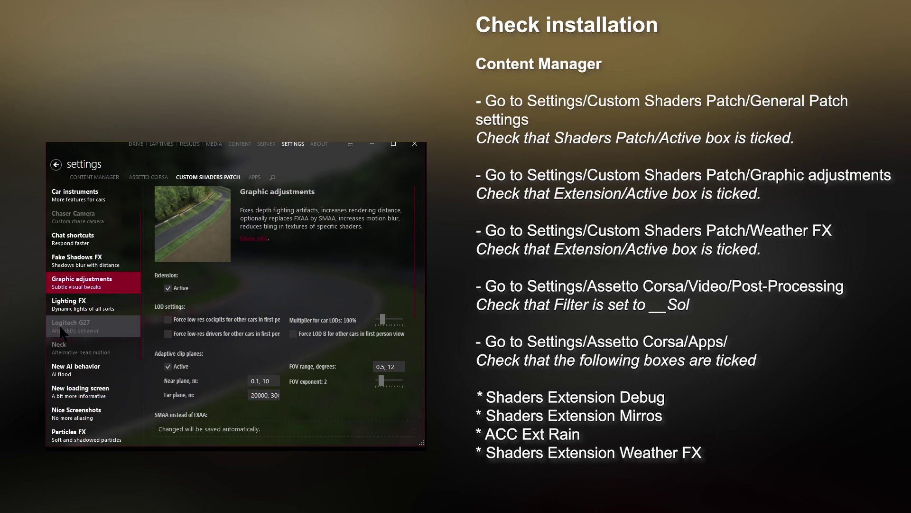
scroll(78, 379, "down", 2)
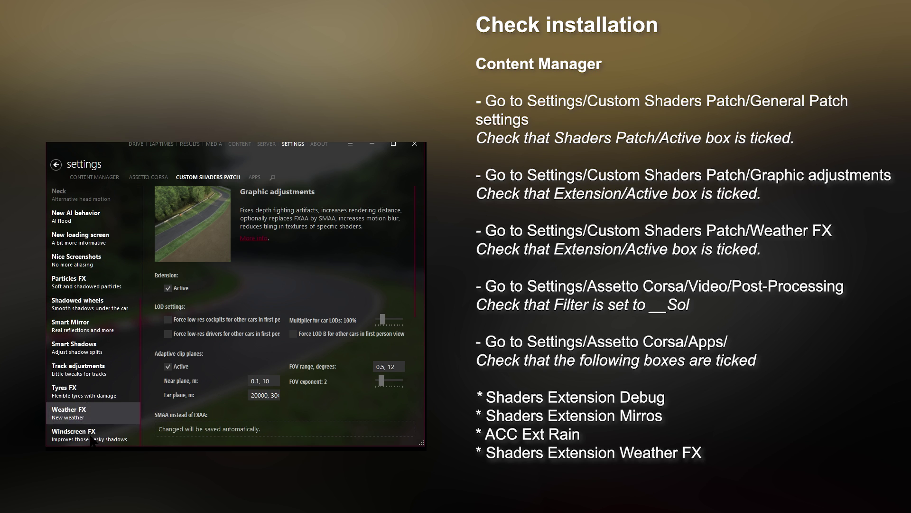
left_click(88, 414)
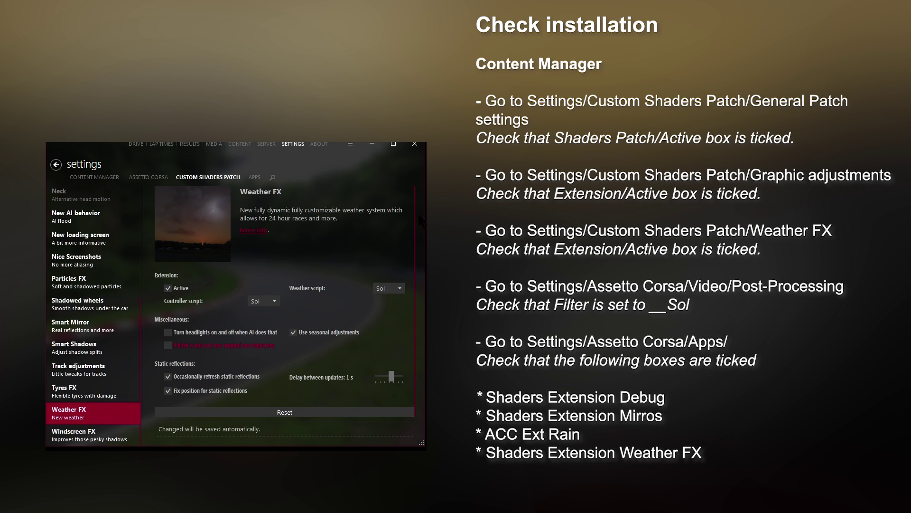
left_click(155, 178)
left_click(97, 202)
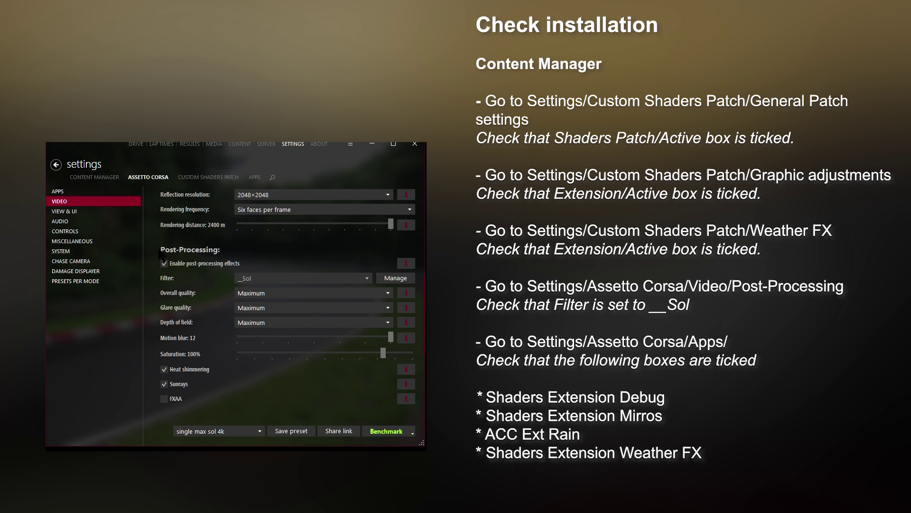
Keep __Sol as the post-processing filter in the video settings
scroll(165, 255, "up", 4)
scroll(176, 260, "down", 3)
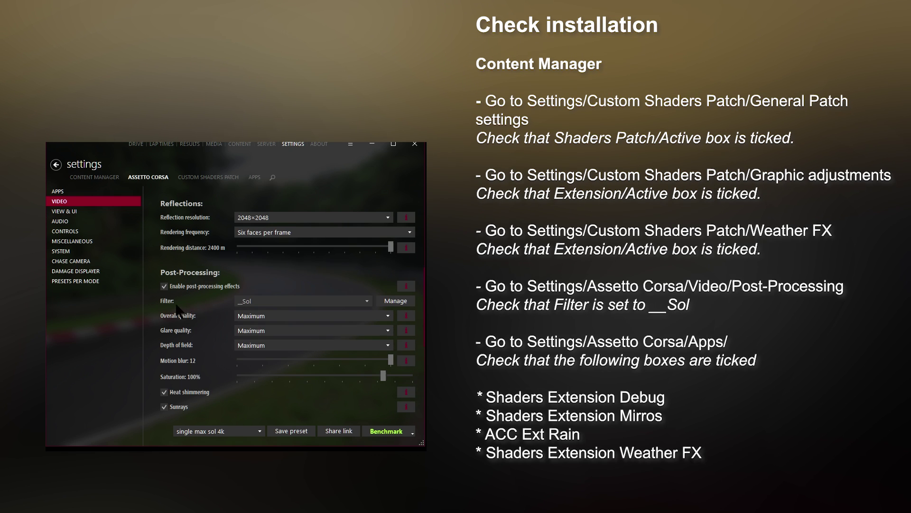
left_click(297, 299)
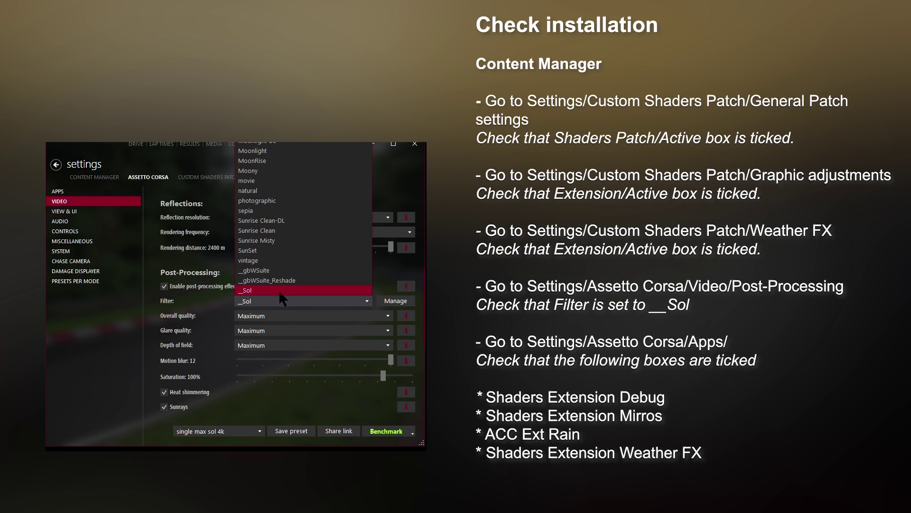
left_click(255, 287)
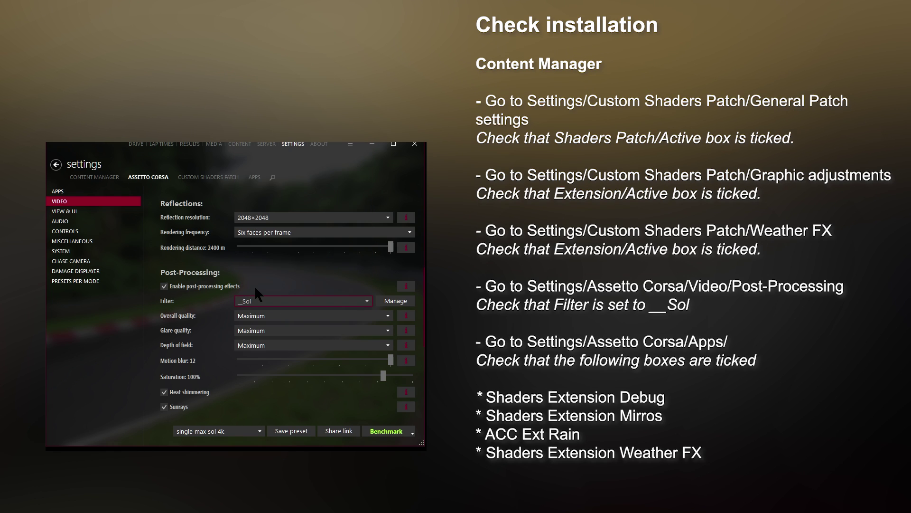
Activate the ACC Ext Rain in-game app and bring up the weather content list
left_click(291, 145)
left_click(64, 191)
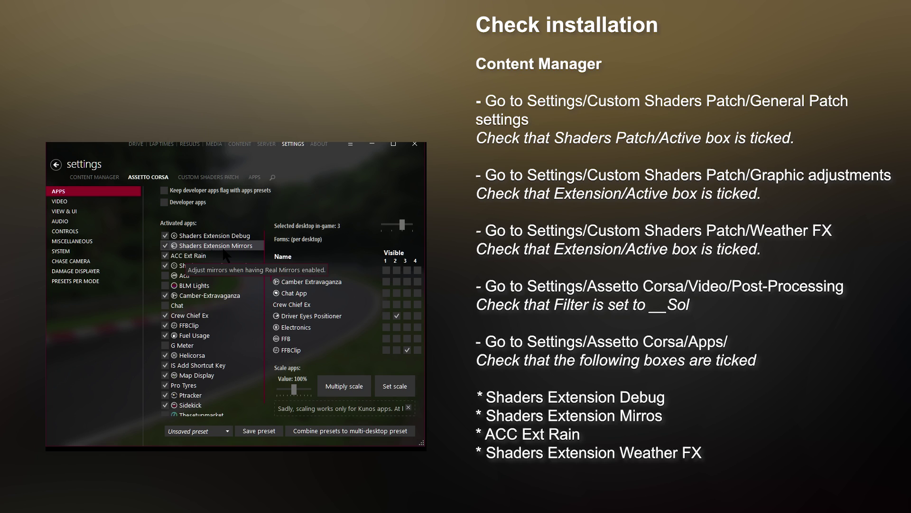
left_click(166, 256)
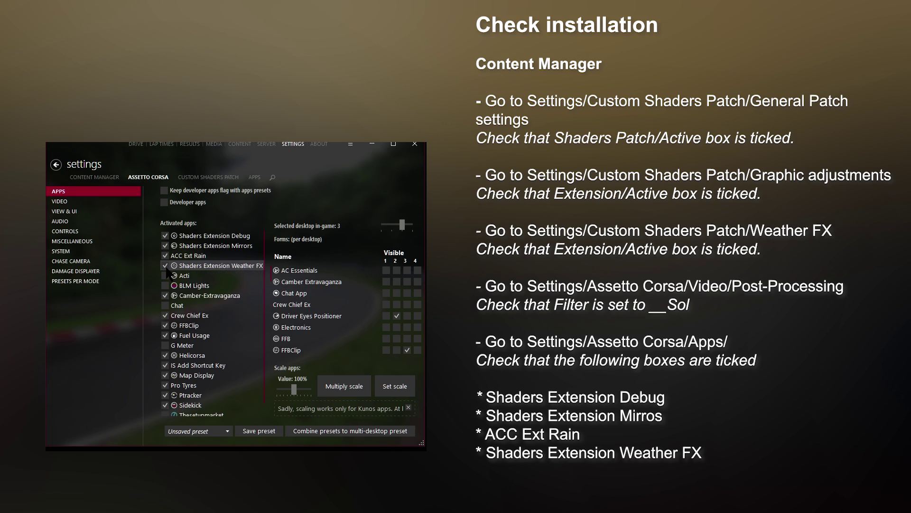
scroll(173, 268, "down", 1)
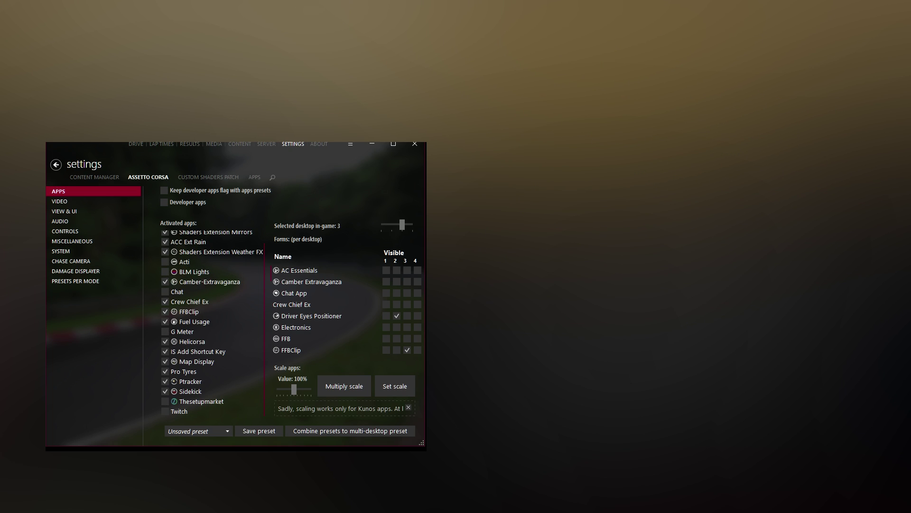
left_click(240, 144)
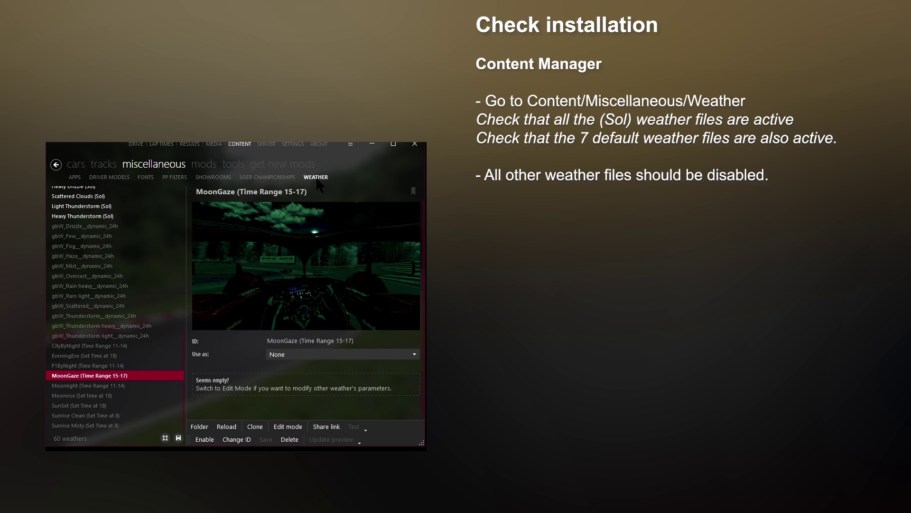
scroll(163, 245, "up", 5)
scroll(160, 245, "up", 4)
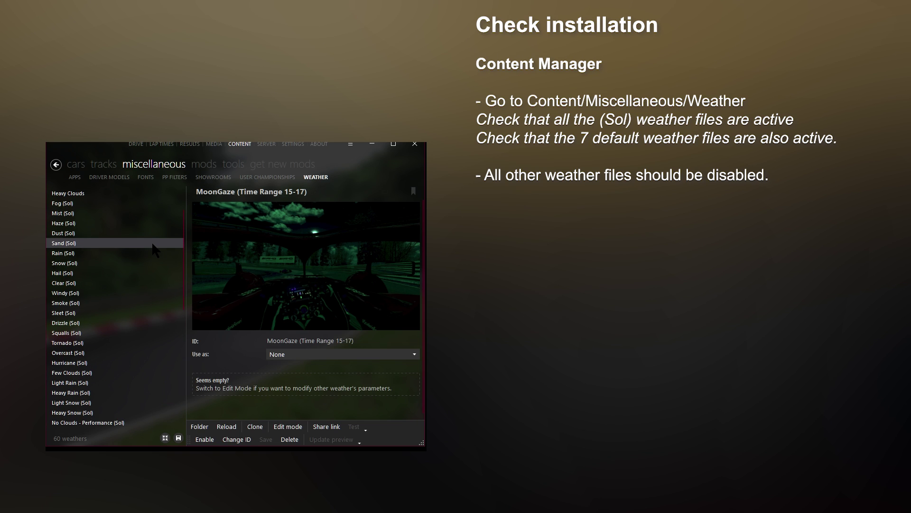
scroll(145, 249, "up", 2)
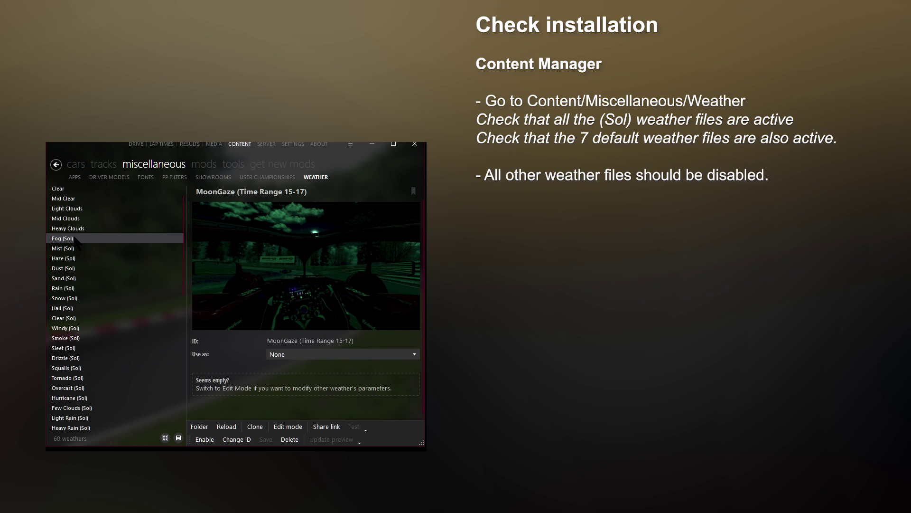
scroll(76, 241, "down", 3)
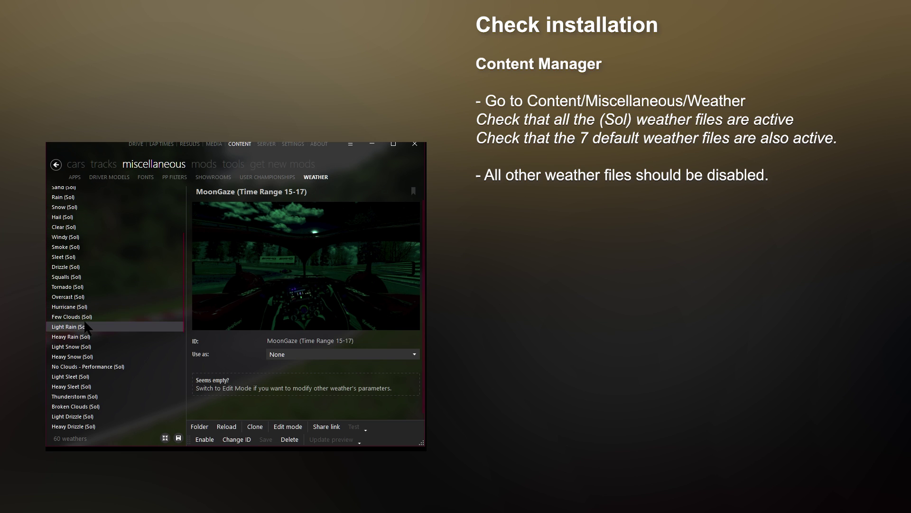
scroll(87, 324, "down", 1)
scroll(87, 324, "up", 5)
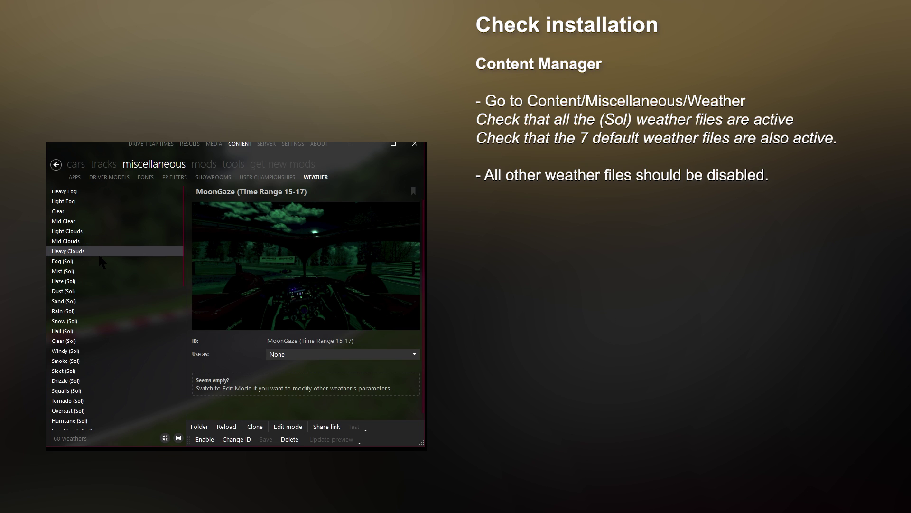
scroll(98, 247, "down", 6)
scroll(99, 251, "down", 4)
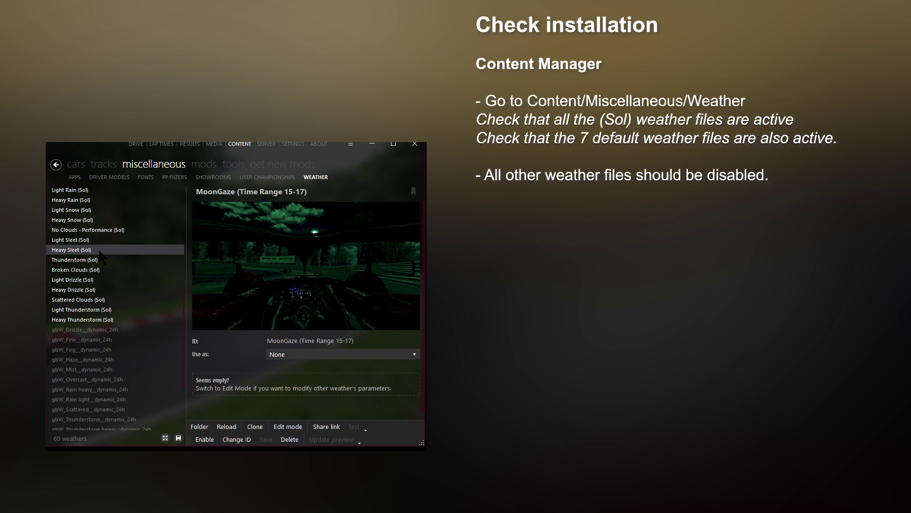
scroll(99, 250, "down", 1)
scroll(112, 285, "down", 2)
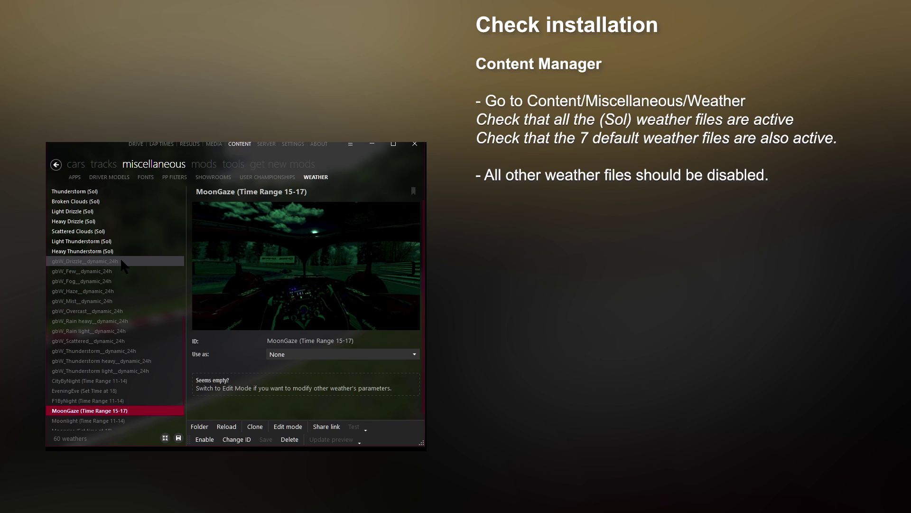
Inspect the gbW_Drizzle__dynamic_24h, gbW_Overcast and Heavy Thunderstorm (Sol) weather entries
left_click(119, 291)
left_click(116, 263)
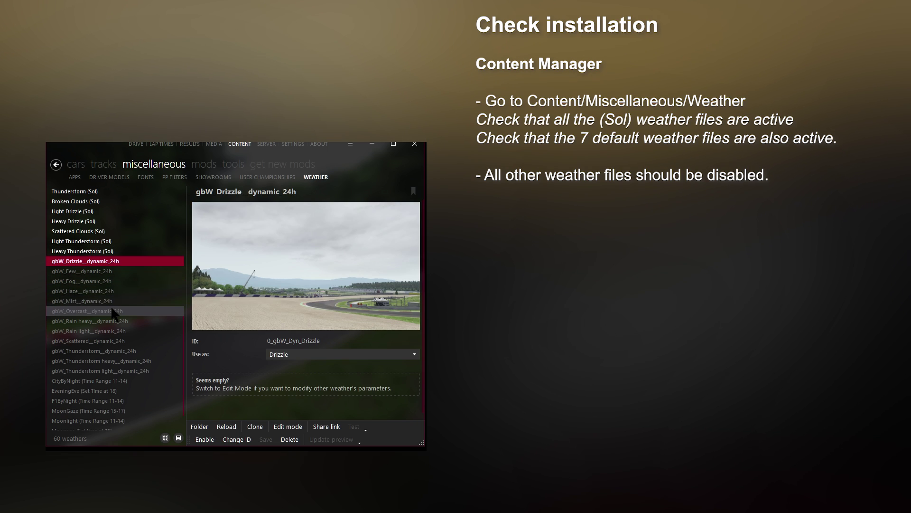
left_click(120, 311)
left_click(122, 261)
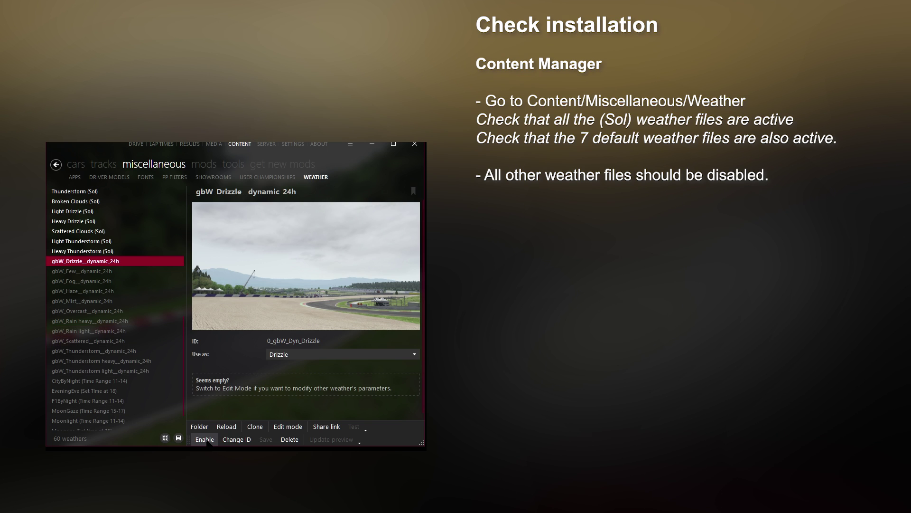
left_click(71, 251)
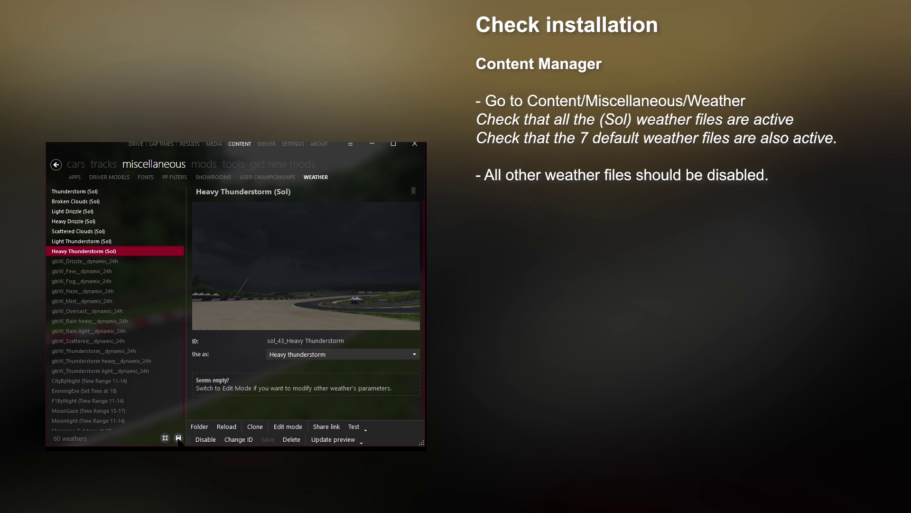
left_click(90, 261)
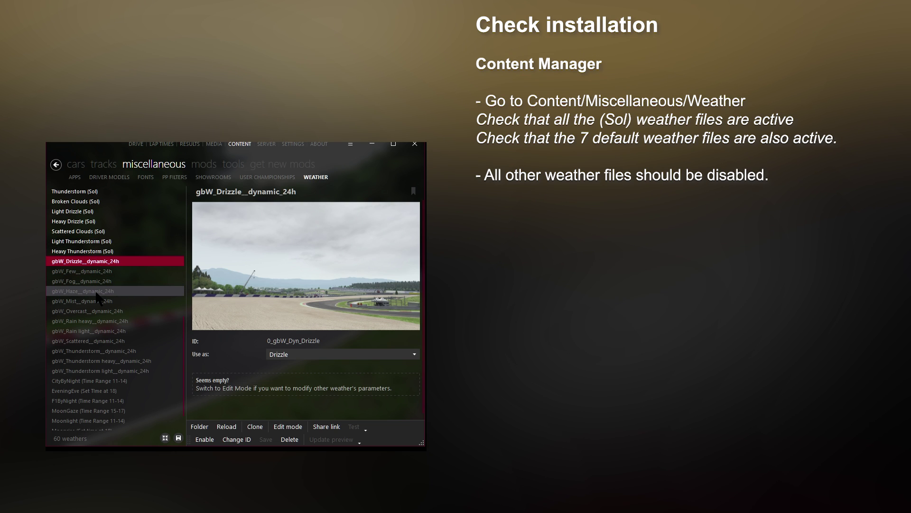
scroll(96, 297, "down", 1)
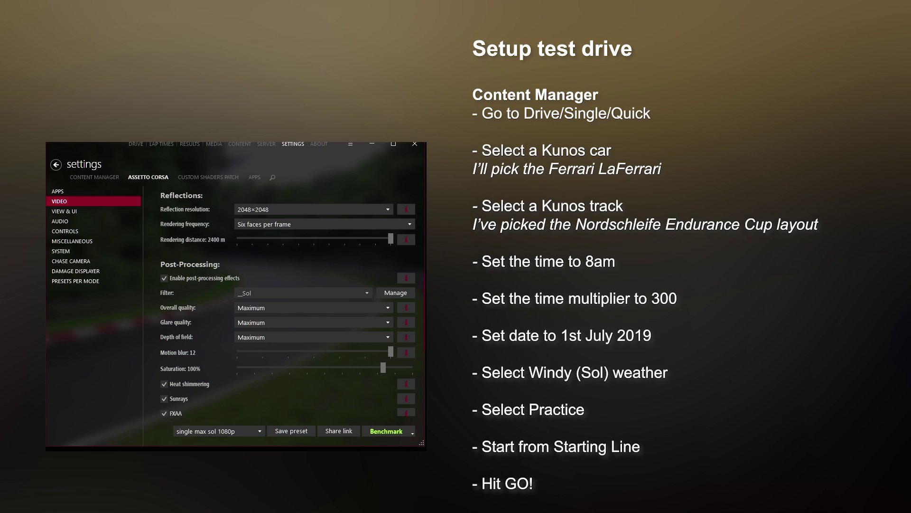
Set up a Quick drive with the Ferrari LaFerrari and open the track selection for Nordschleife
left_click(136, 144)
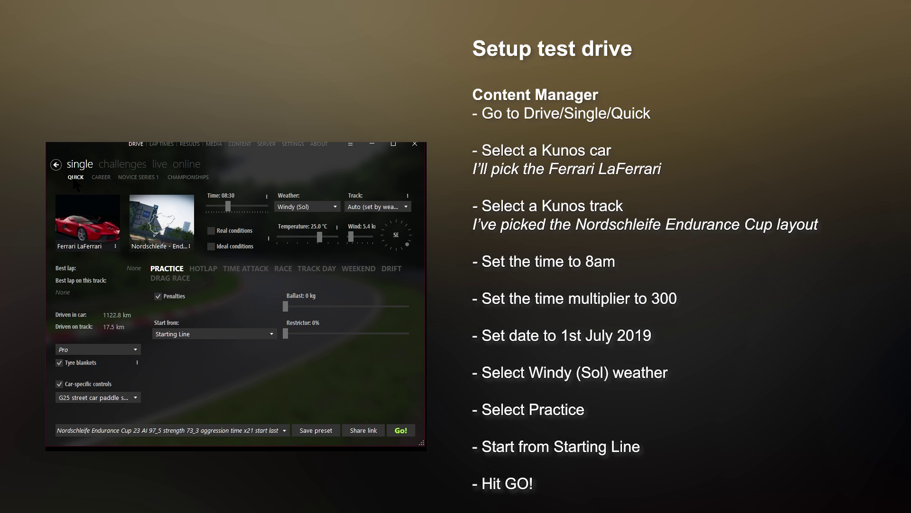
mouse_move(74, 226)
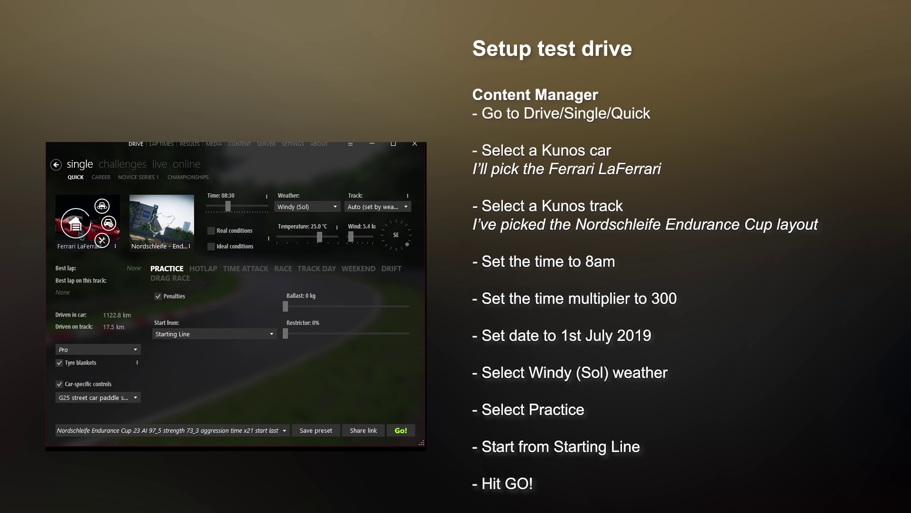
left_click(75, 226)
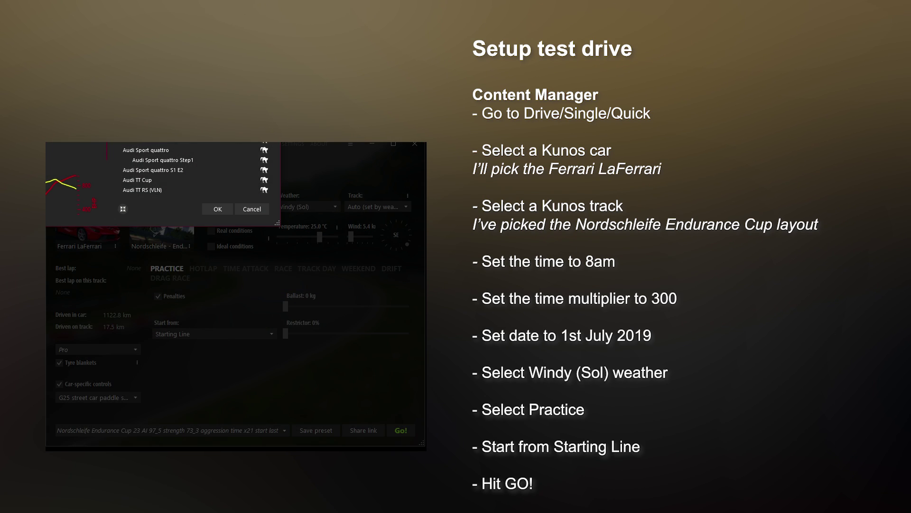
left_click(212, 209)
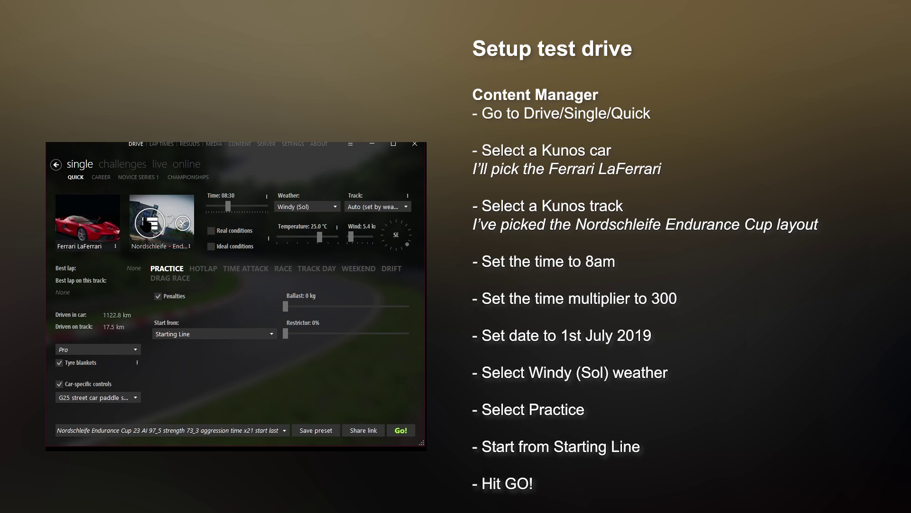
left_click(144, 223)
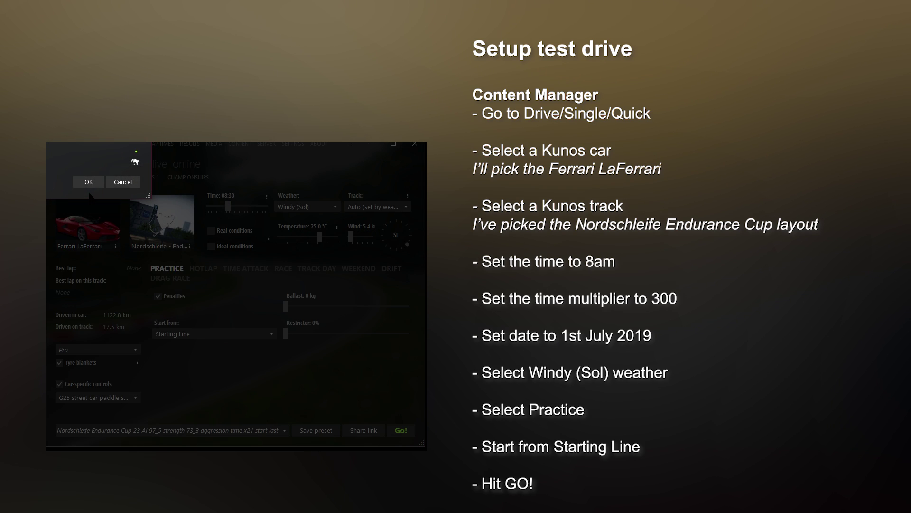
Set the session start time to 08:00 and edit the time multiplier
double_click(230, 195)
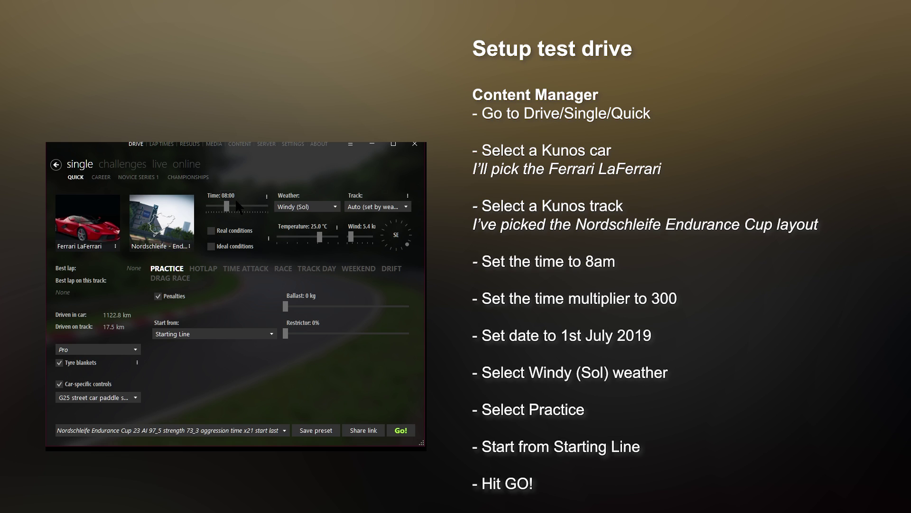
left_click(266, 196)
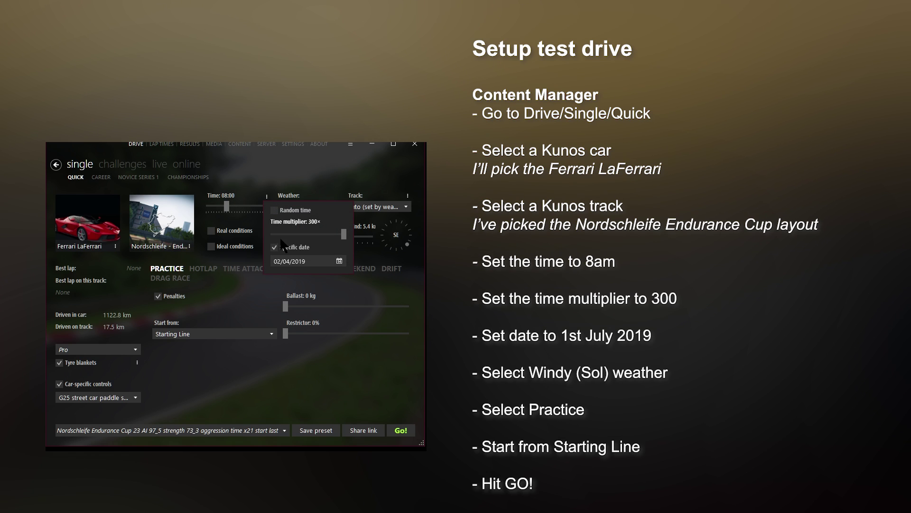
double_click(313, 222)
Enable a specific session date of 1 July 2019 in the calendar
left_click(340, 261)
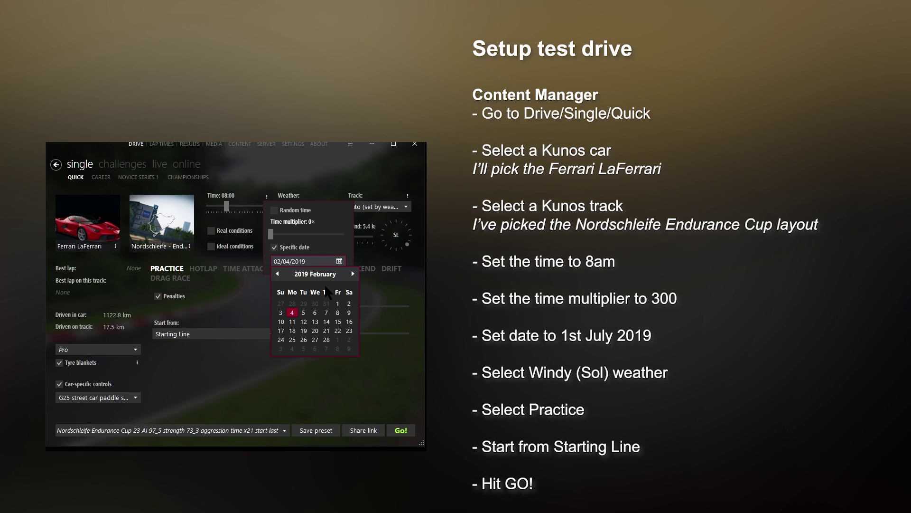
left_click(352, 274)
left_click(352, 274)
left_click(352, 274)
left_click(353, 274)
left_click(353, 274)
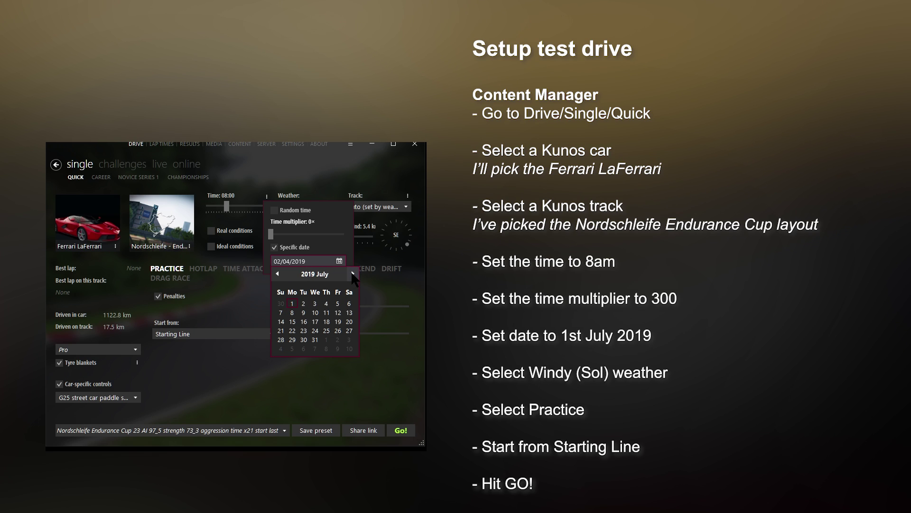
left_click(292, 303)
left_click(309, 207)
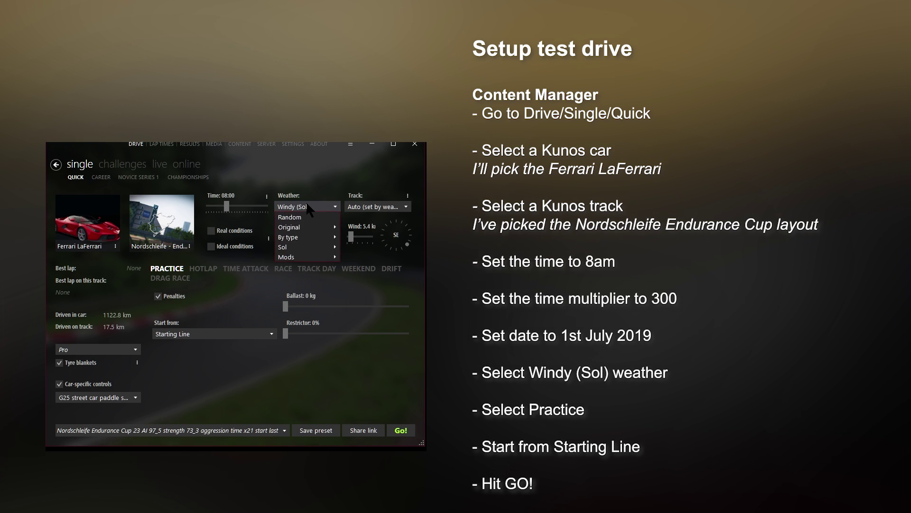
Keep Windy (Sol) weather, set wind to 20.0 km/h and start practice from Starting Line
mouse_move(309, 226)
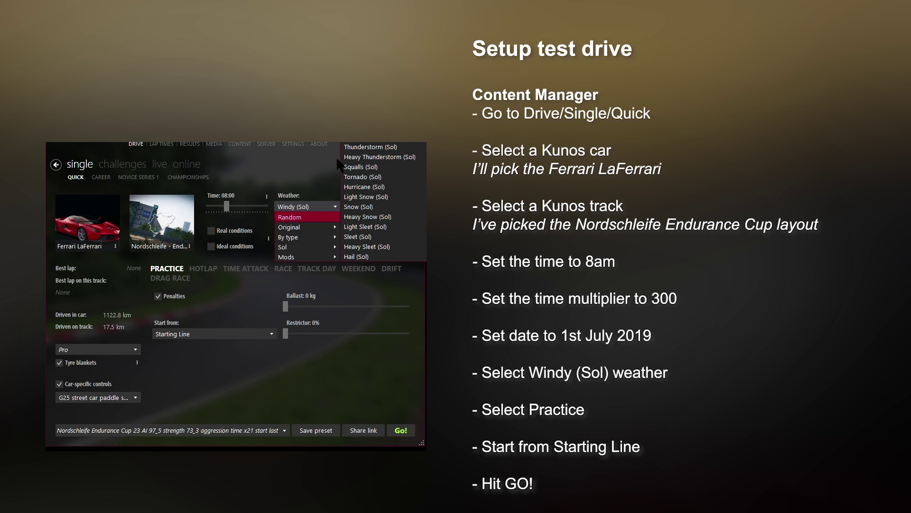
key("Escape")
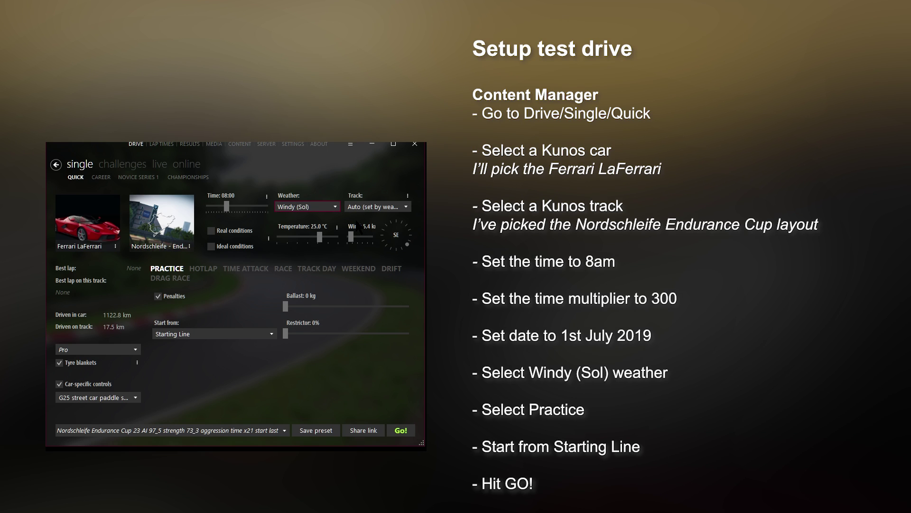
left_click_drag(351, 237, 359, 237)
key("Right")
key("Right")
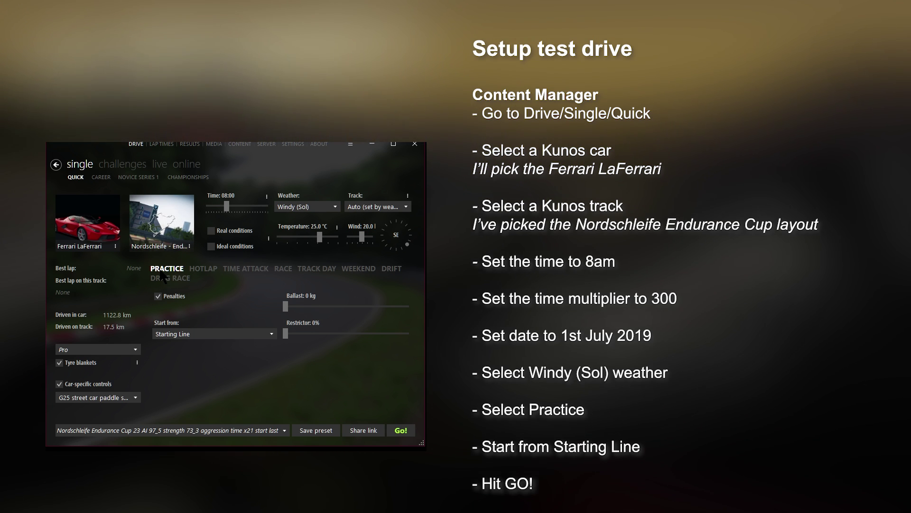
left_click(203, 333)
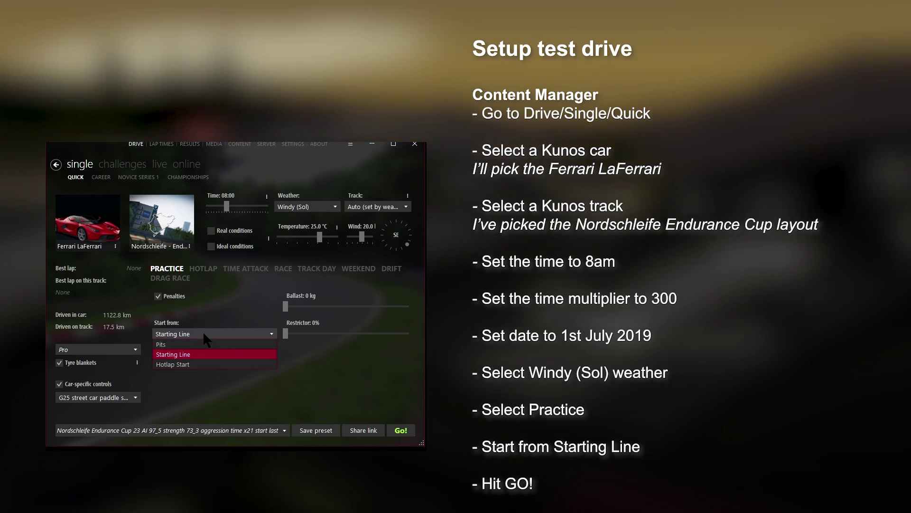
left_click(203, 332)
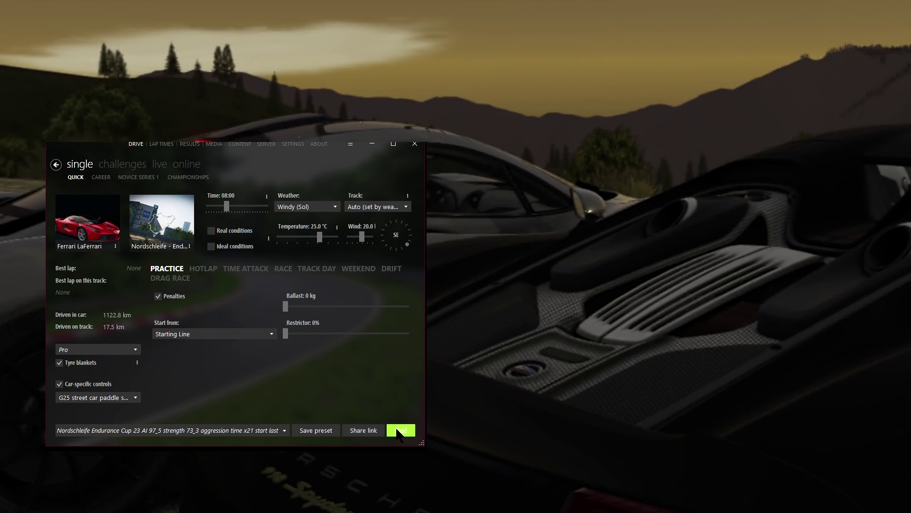
Launch the LaFerrari Nordschleife practice and show the WeatherFX app, which reports Windy weather
left_click(398, 430)
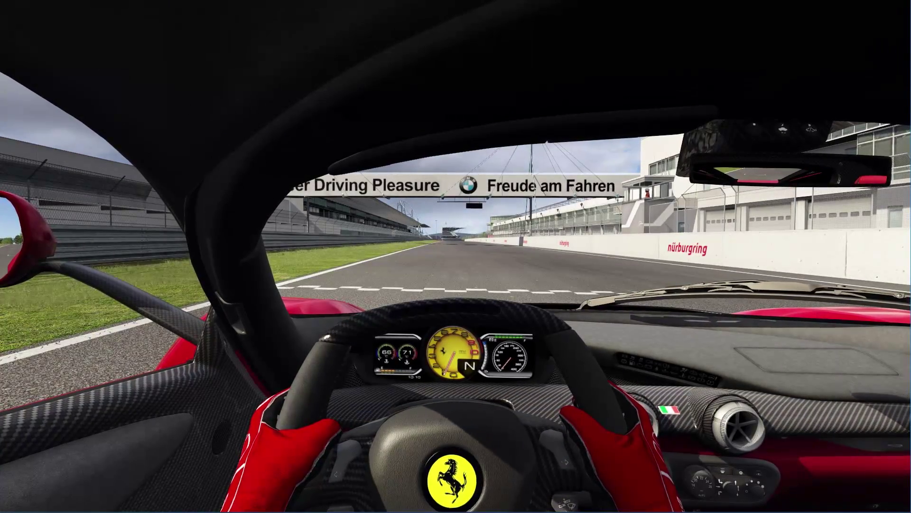
mouse_move(904, 344)
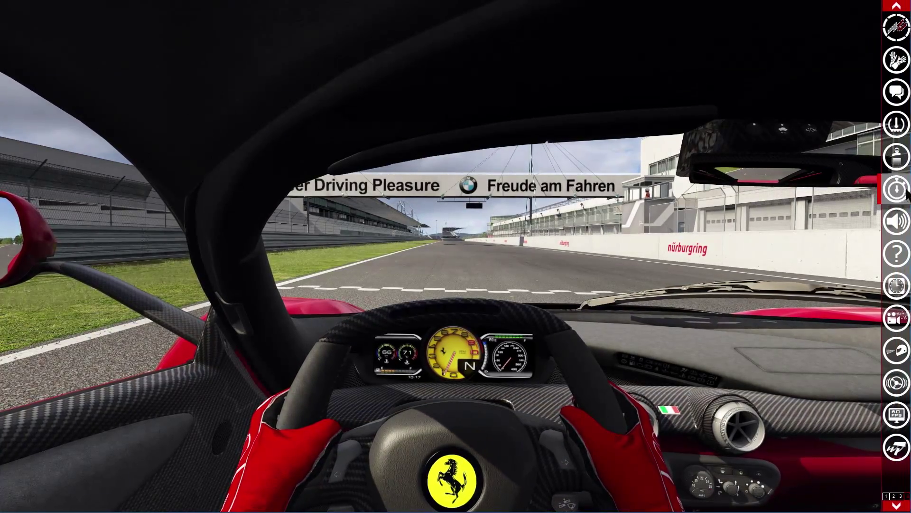
scroll(904, 351, "down", 3)
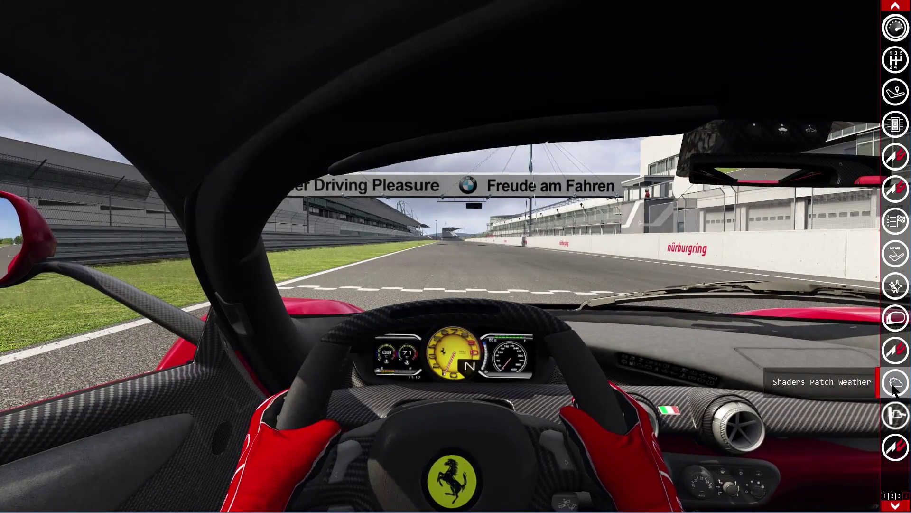
left_click(894, 385)
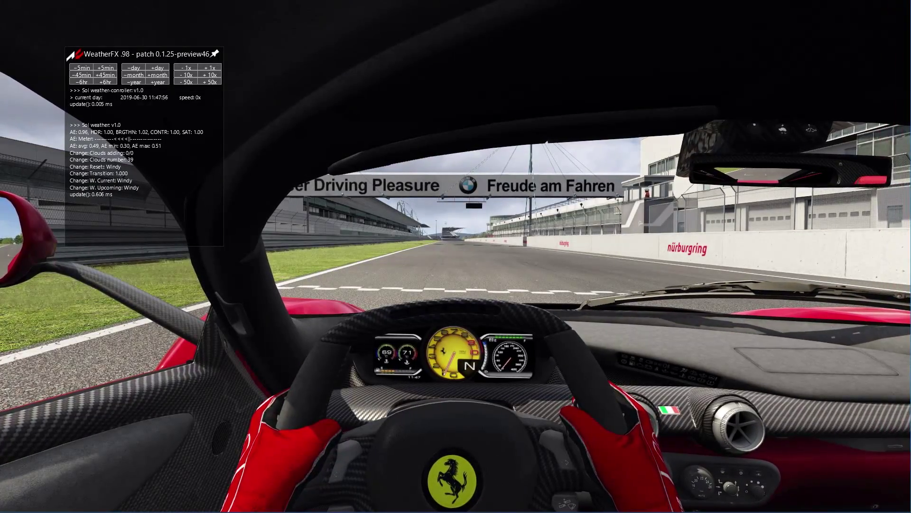